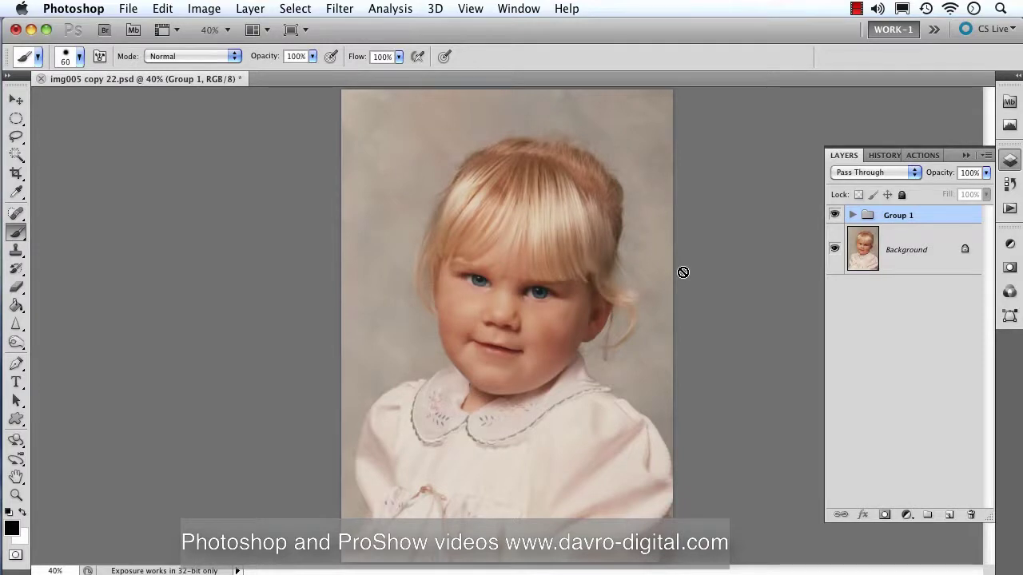
Compare the face with Group 1's retouch hidden and shown, fit the photo, and open the marquee flyout
key("super+space")
left_click_drag(500, 298, 624, 382)
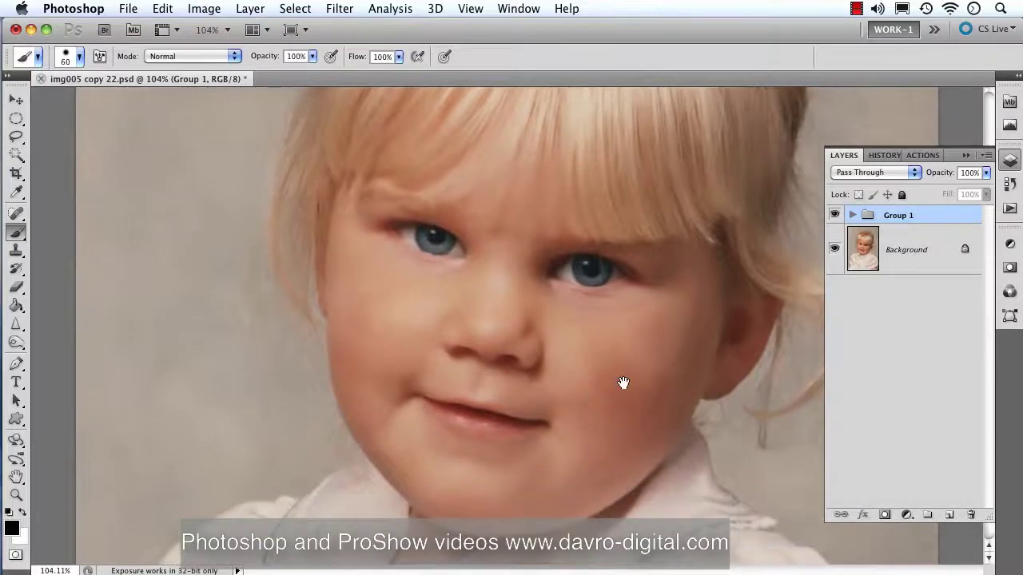
left_click(834, 215)
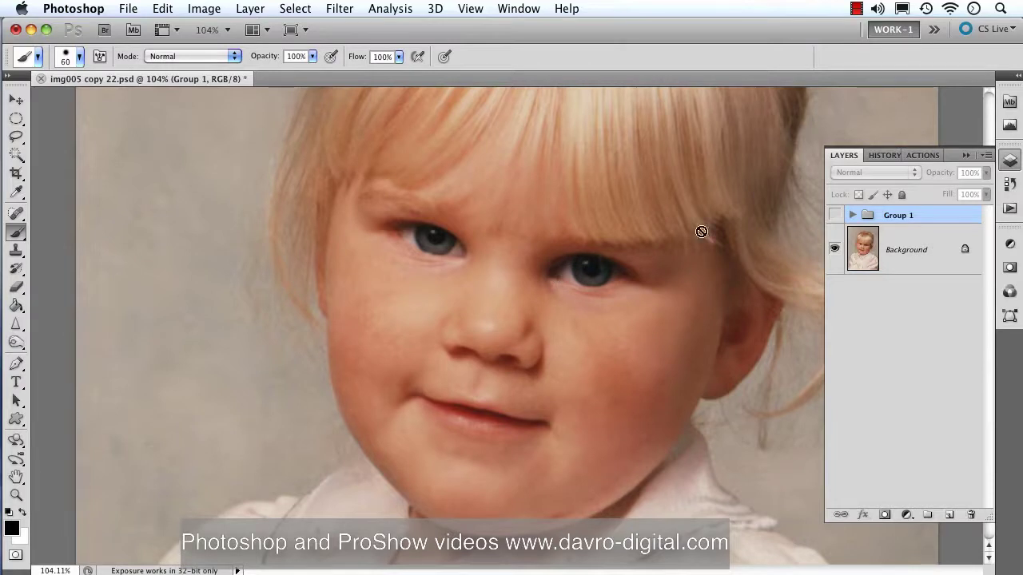
left_click(834, 217)
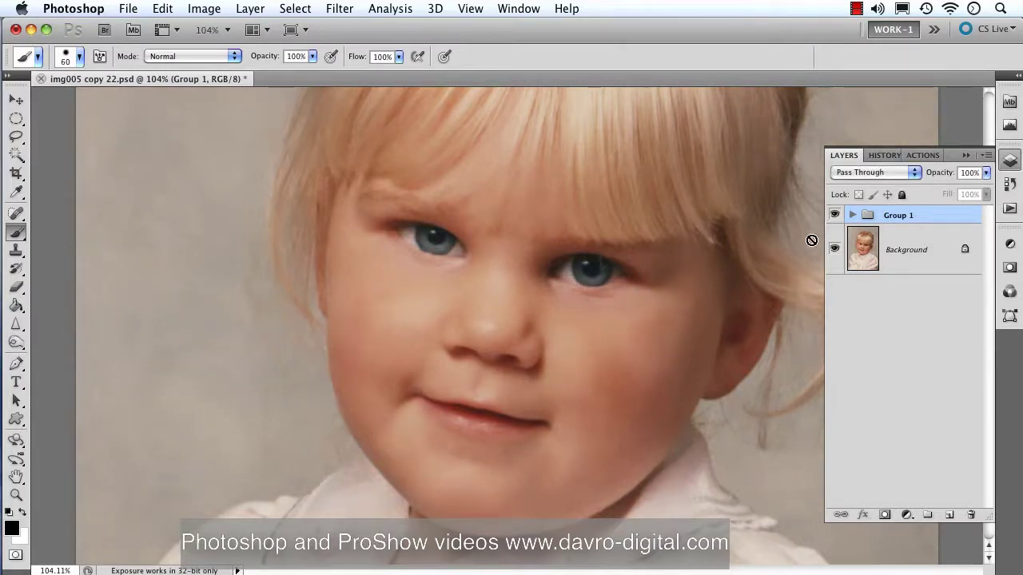
left_click(833, 221)
left_click(833, 218)
key("super+0")
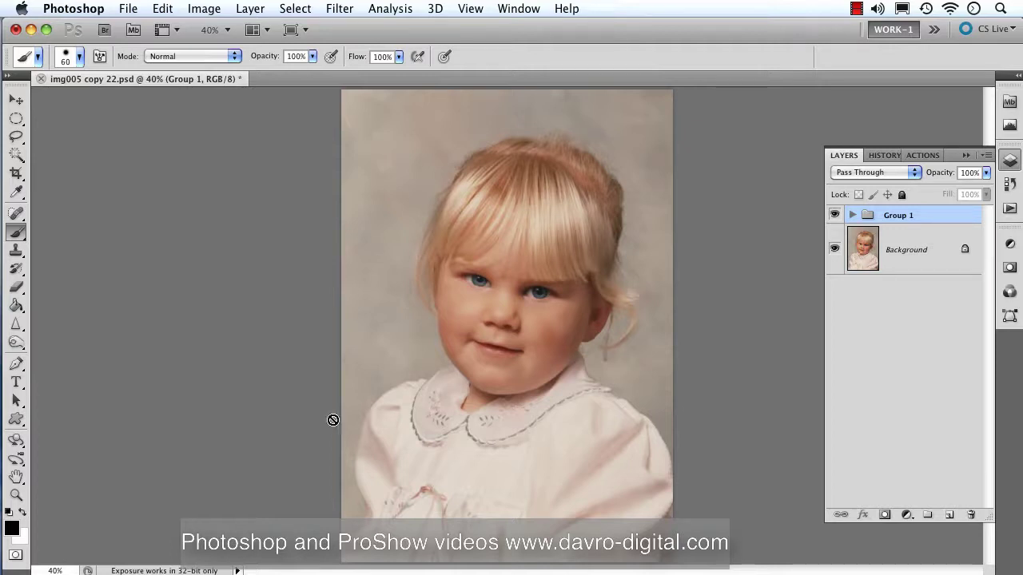
left_click(16, 119)
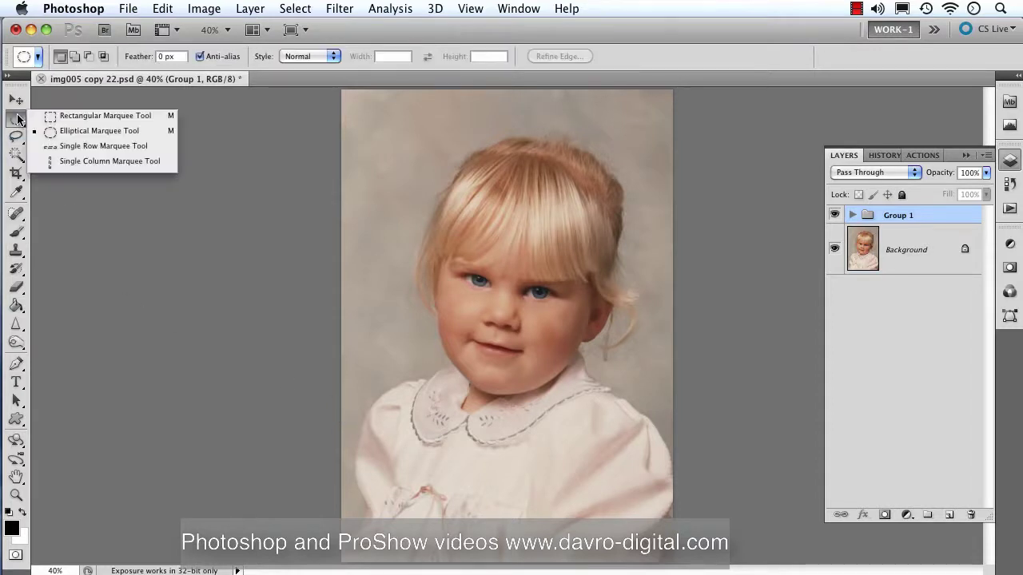
Draw a tall elliptical selection from above the child's head to below the shoulders
left_click(83, 131)
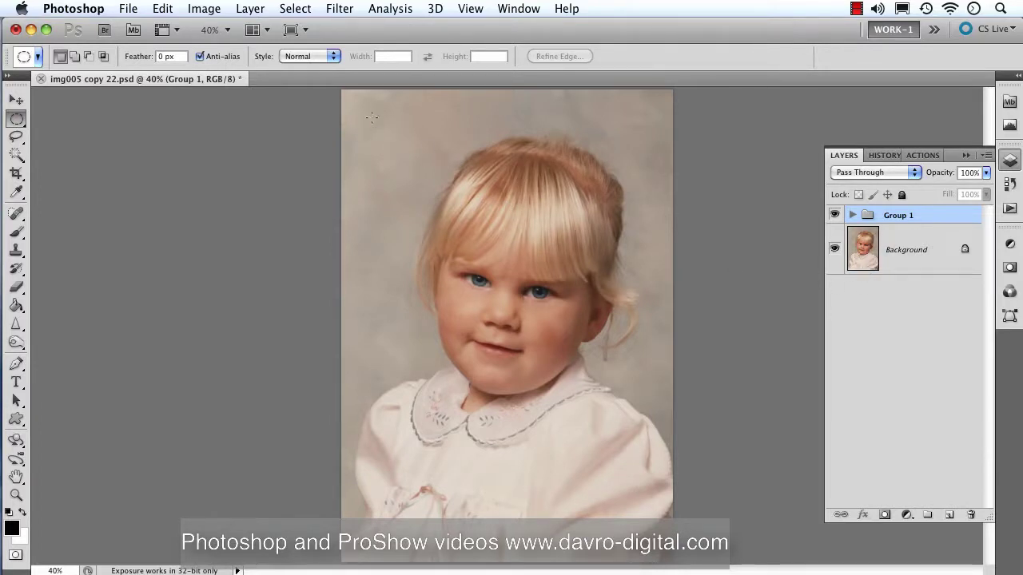
left_click_drag(372, 118, 533, 244)
left_click_drag(650, 449, 653, 555)
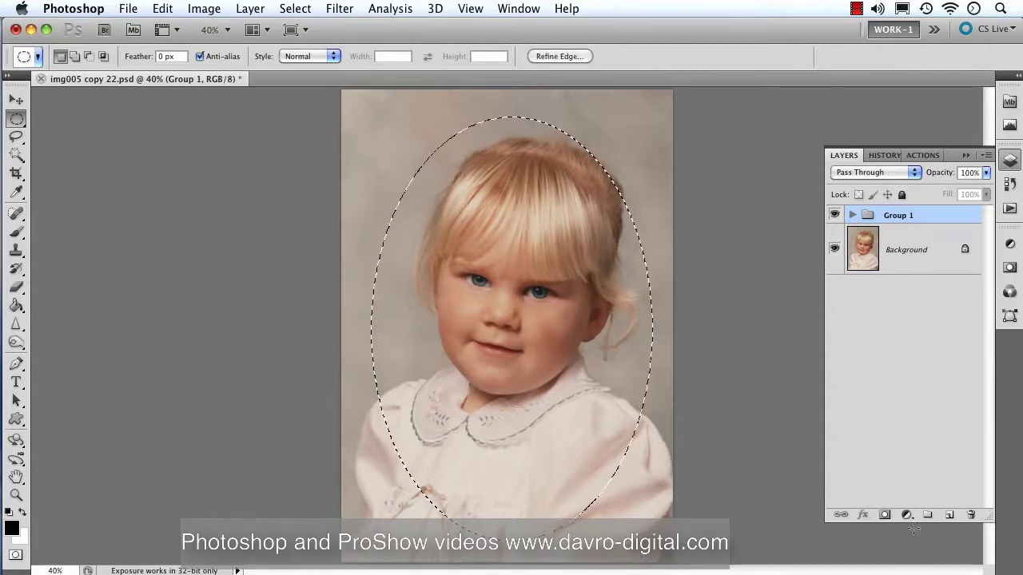
left_click_drag(985, 515, 967, 351)
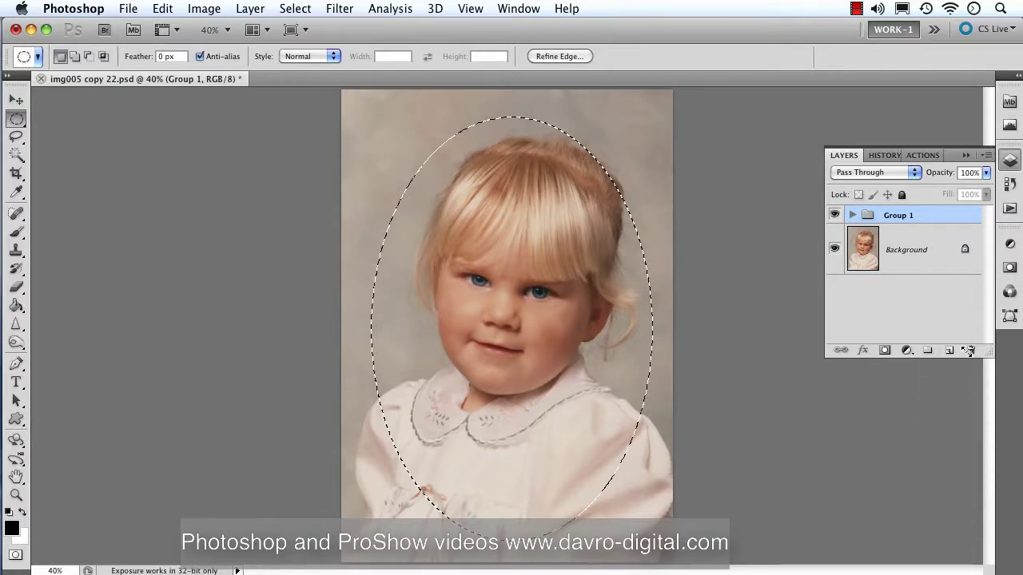
Add a Hue/Saturation adjustment layer masked to the oval with Lightness set to +100
left_click(906, 350)
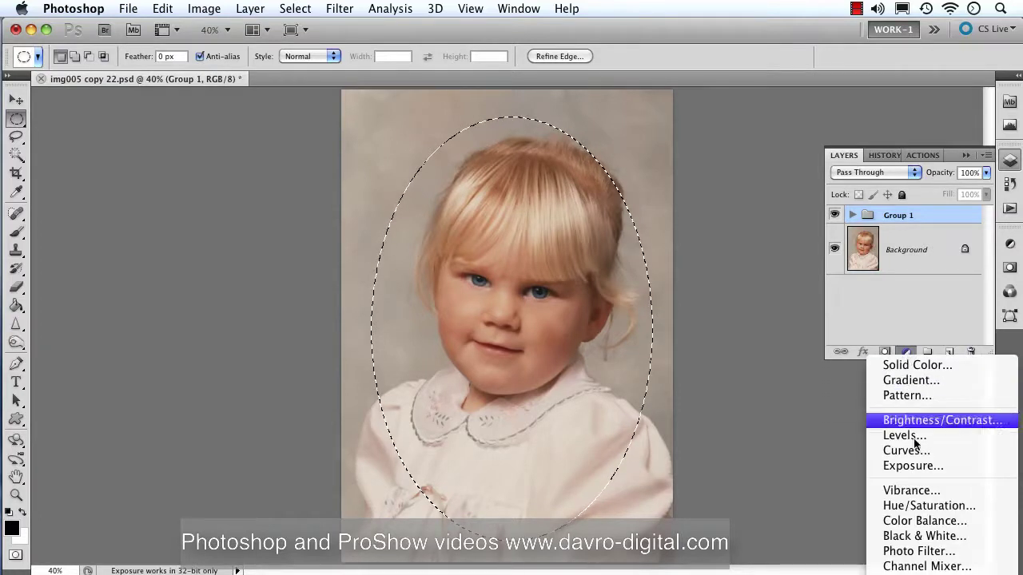
left_click(899, 512)
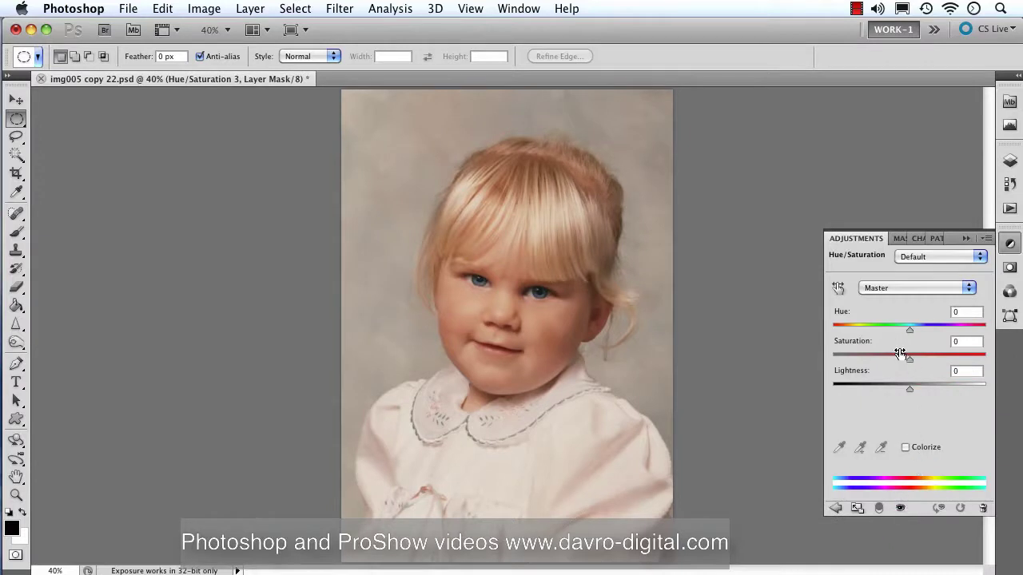
left_click(1010, 161)
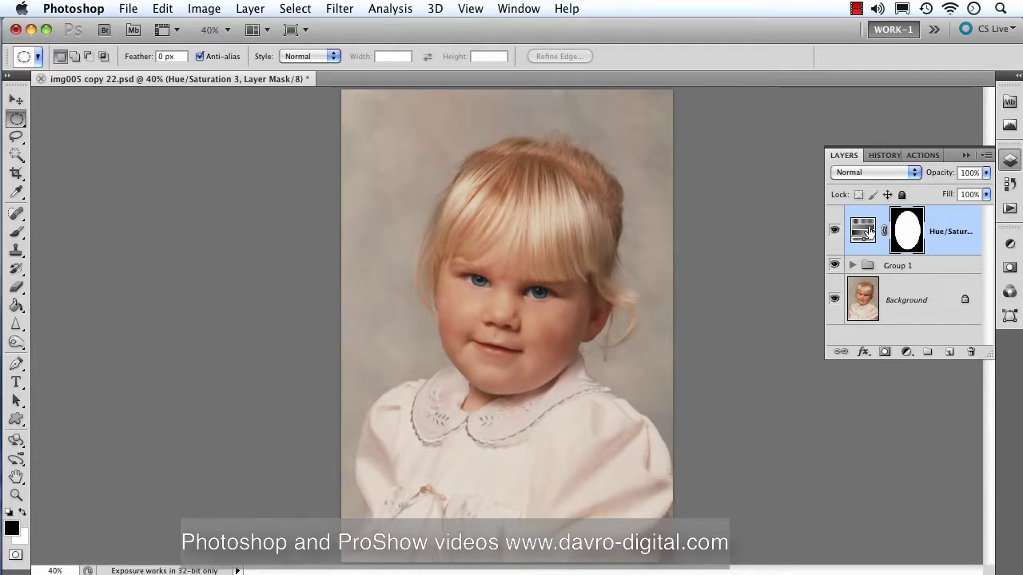
double_click(869, 231)
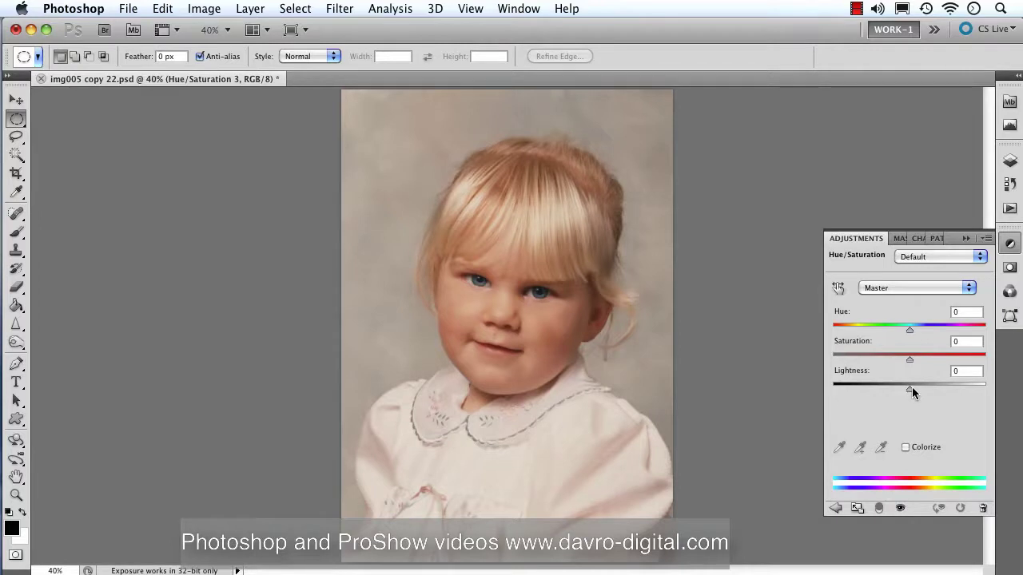
left_click_drag(910, 387, 991, 393)
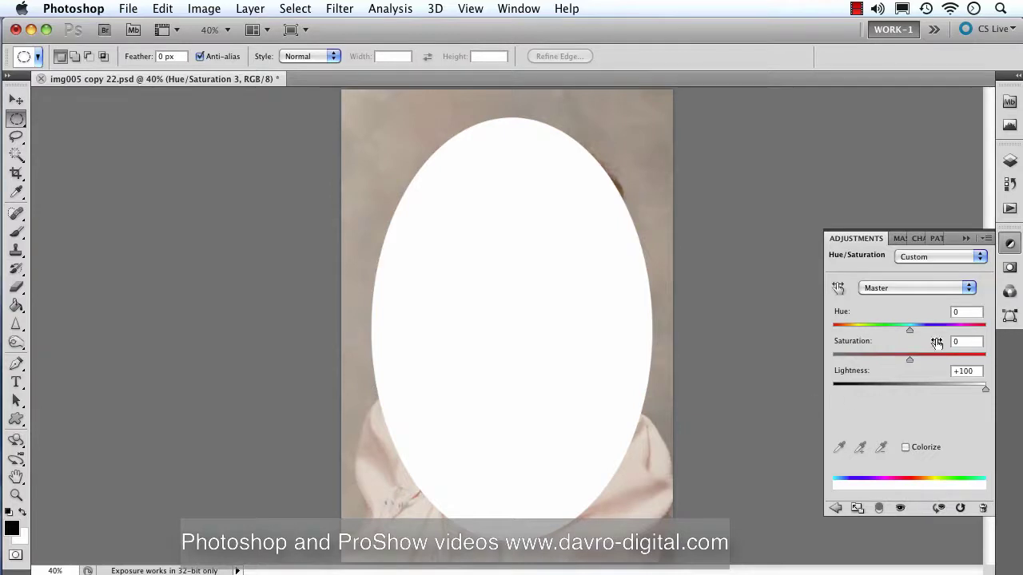
Invert the Hue/Saturation 3 layer mask so the portrait shows inside the oval
left_click(1009, 163)
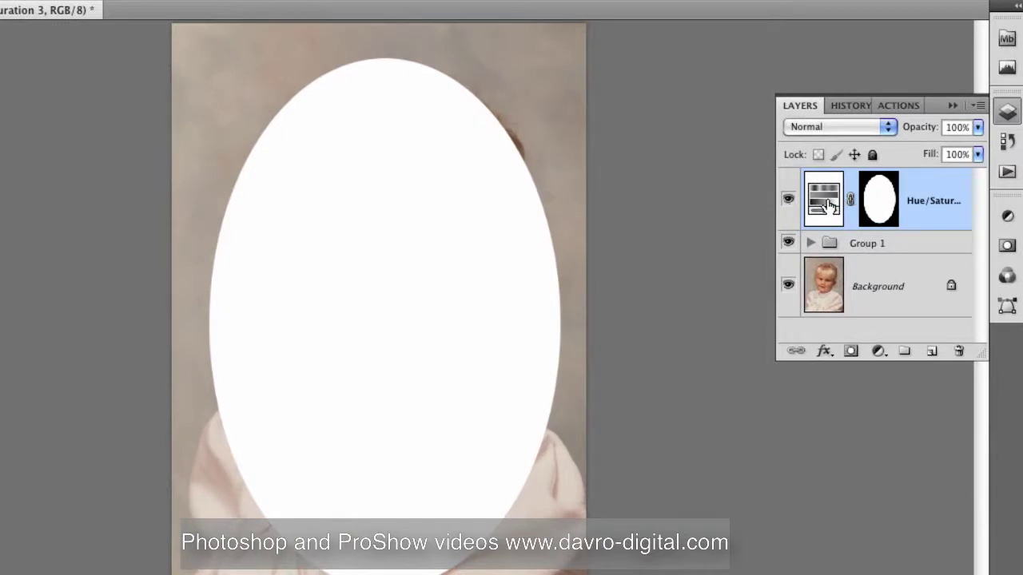
left_click(877, 204)
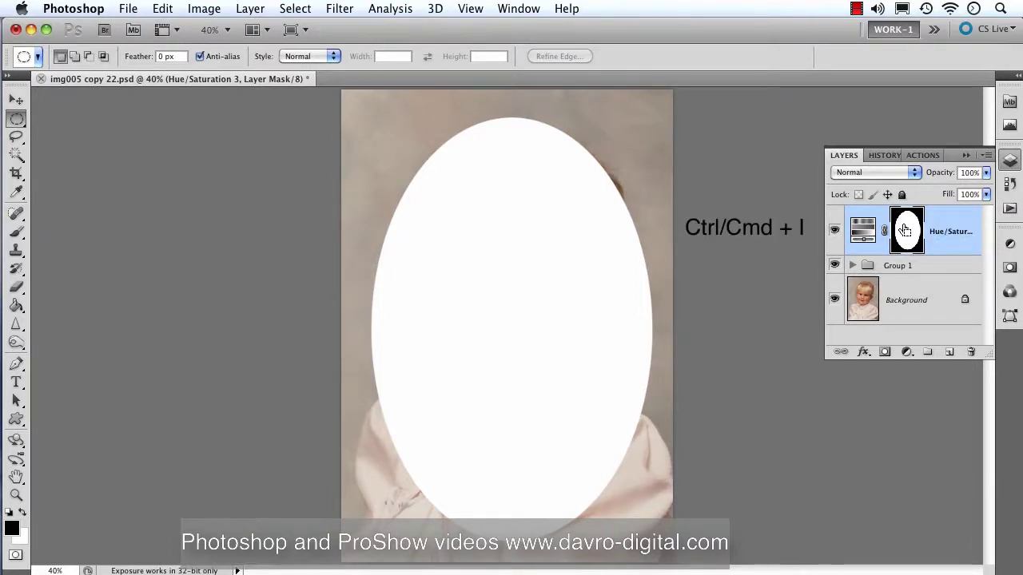
key("ctrl+i")
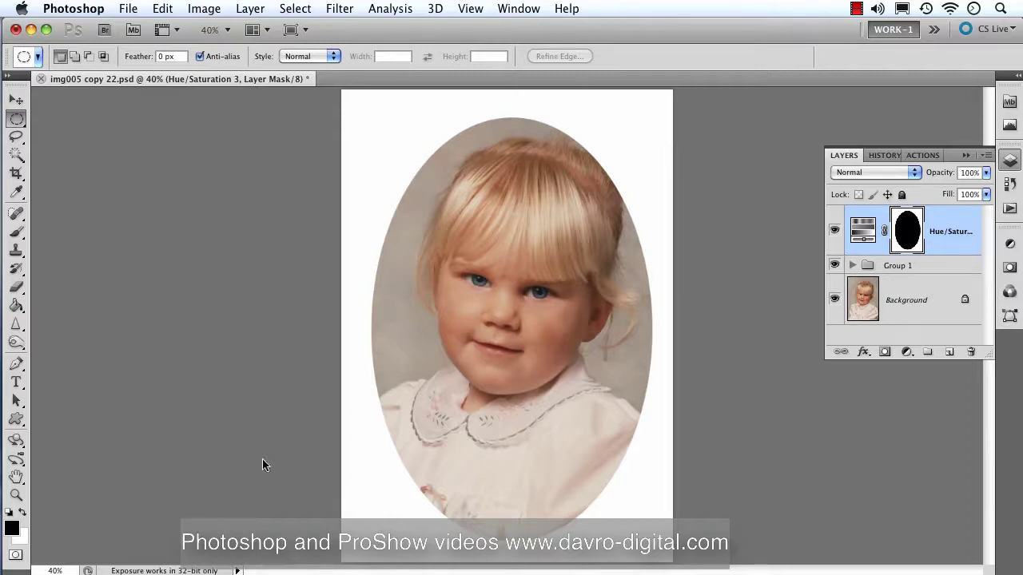
Apply a 7.4-pixel Gaussian Blur to the Hue/Saturation mask to soften the oval edge
left_click(339, 9)
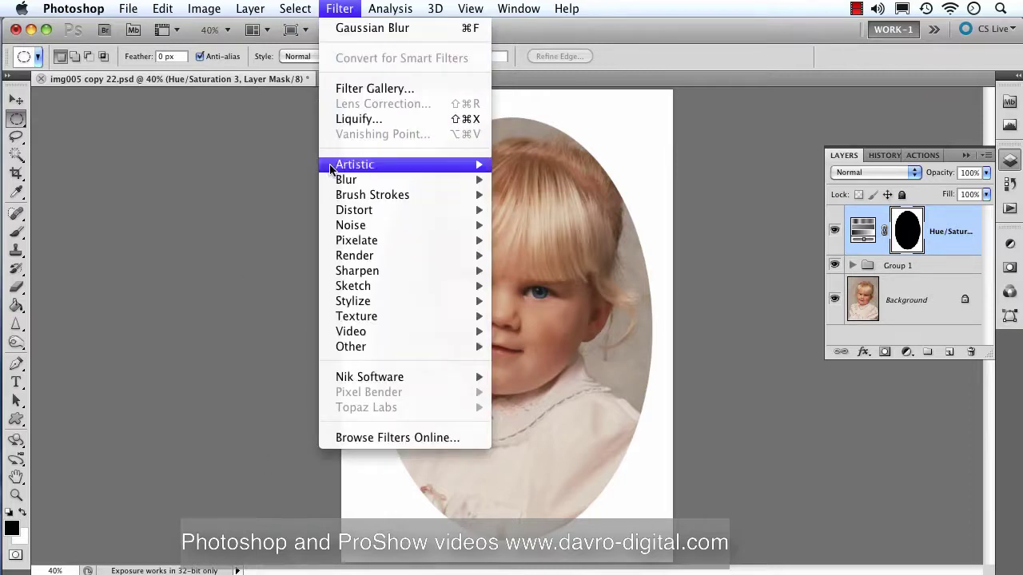
mouse_move(395, 183)
left_click(546, 239)
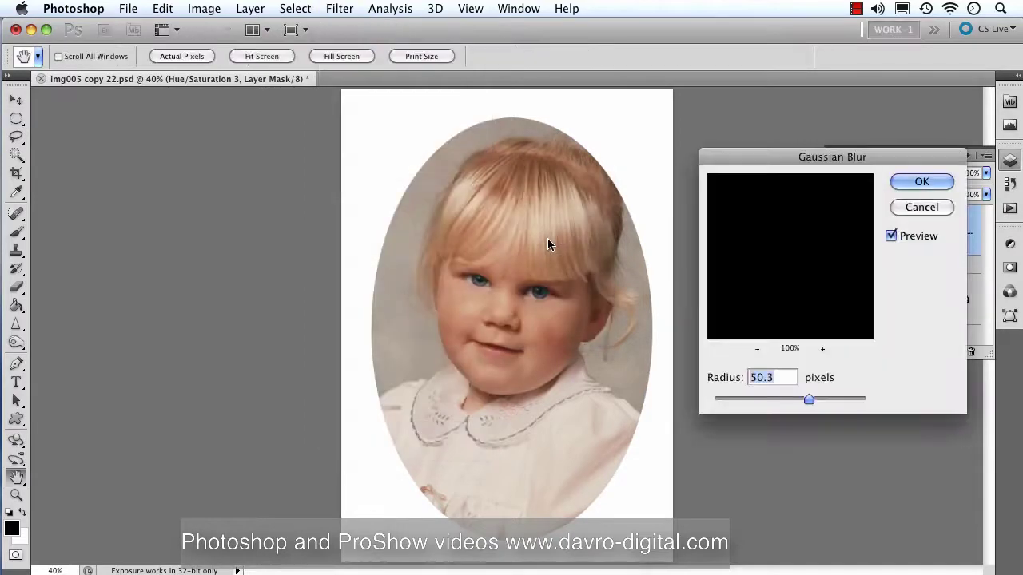
left_click_drag(807, 400, 692, 394)
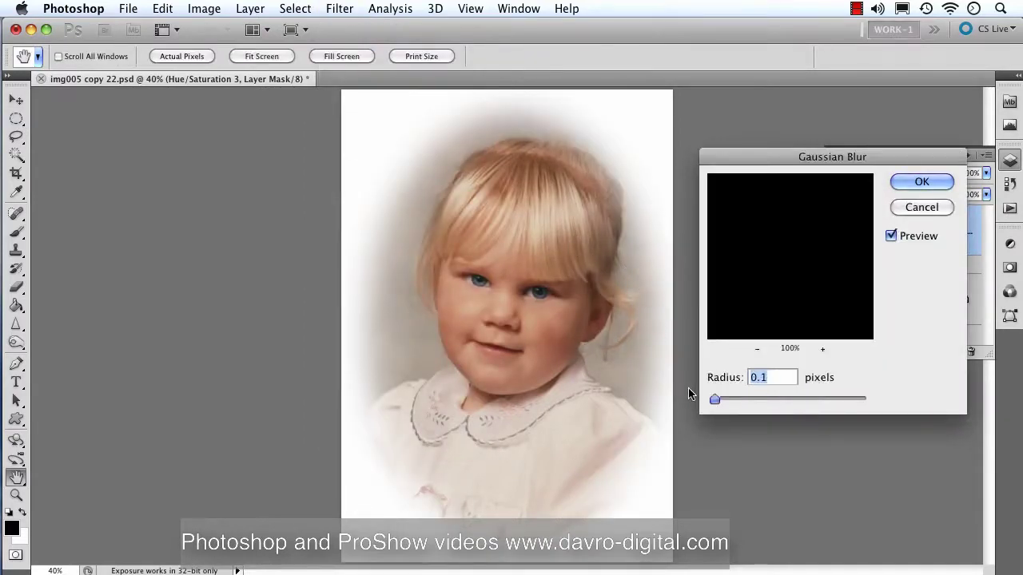
left_click(373, 294)
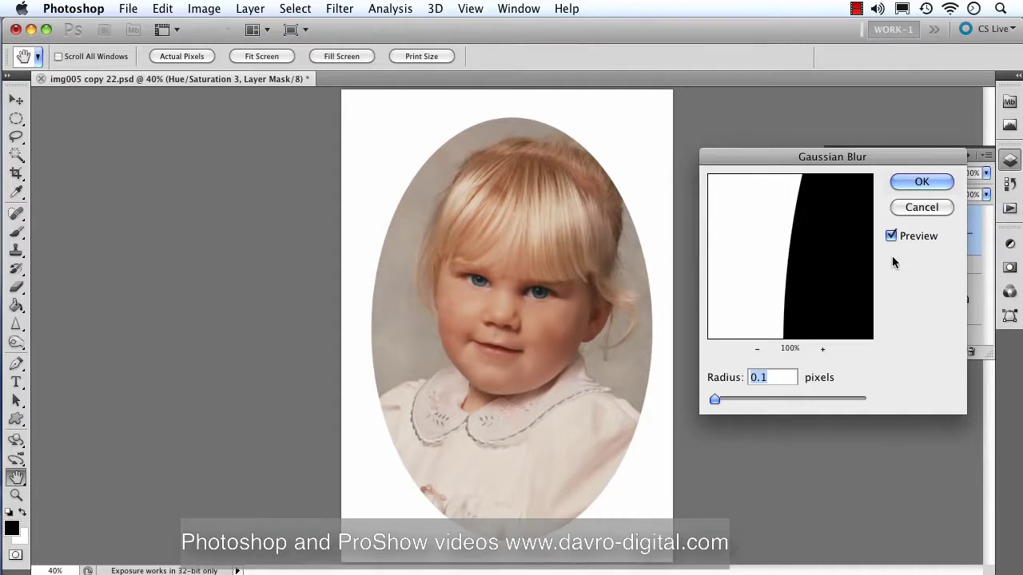
left_click(892, 235)
left_click(892, 234)
left_click_drag(715, 400, 737, 398)
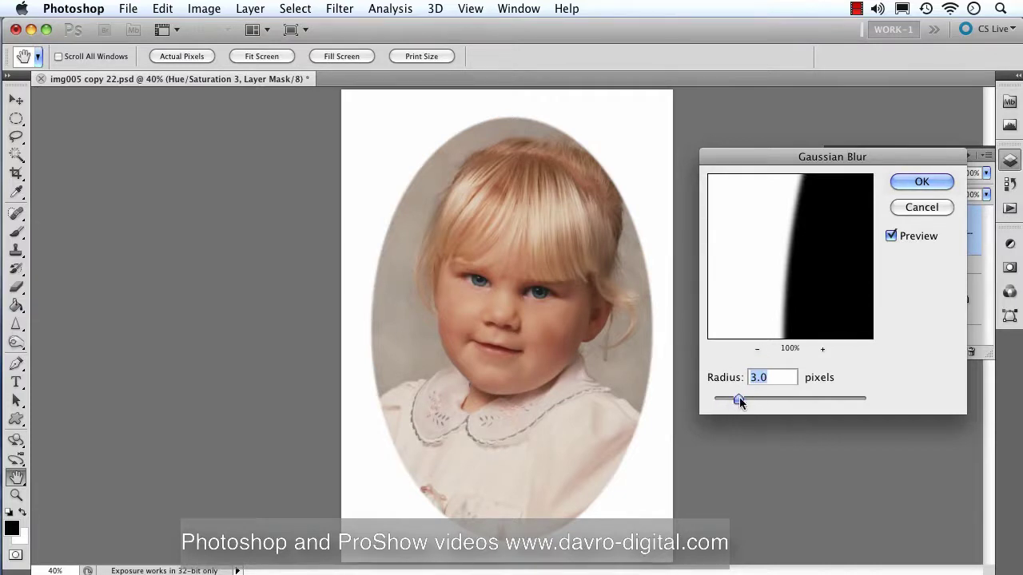
left_click_drag(739, 398, 764, 397)
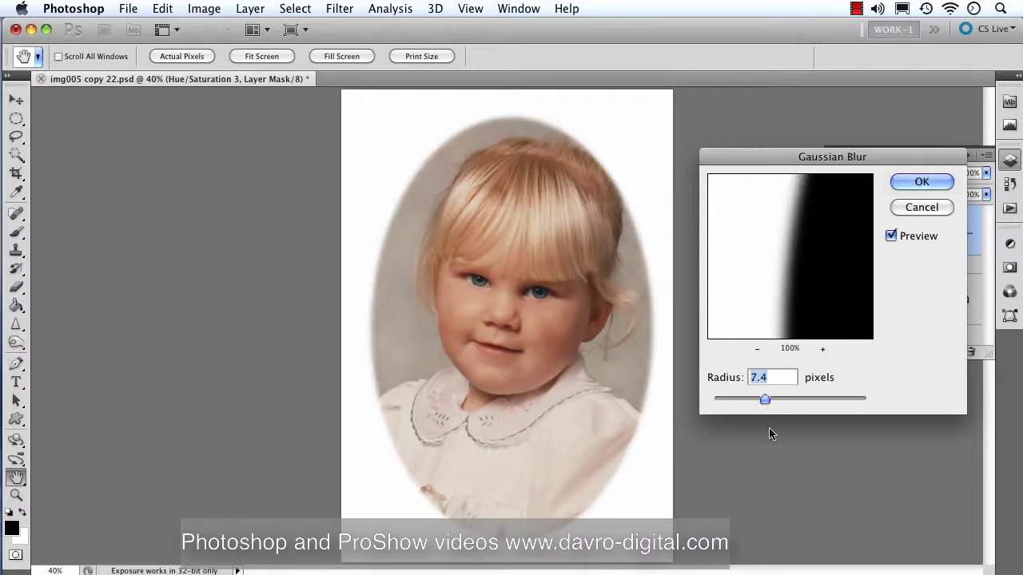
left_click(921, 182)
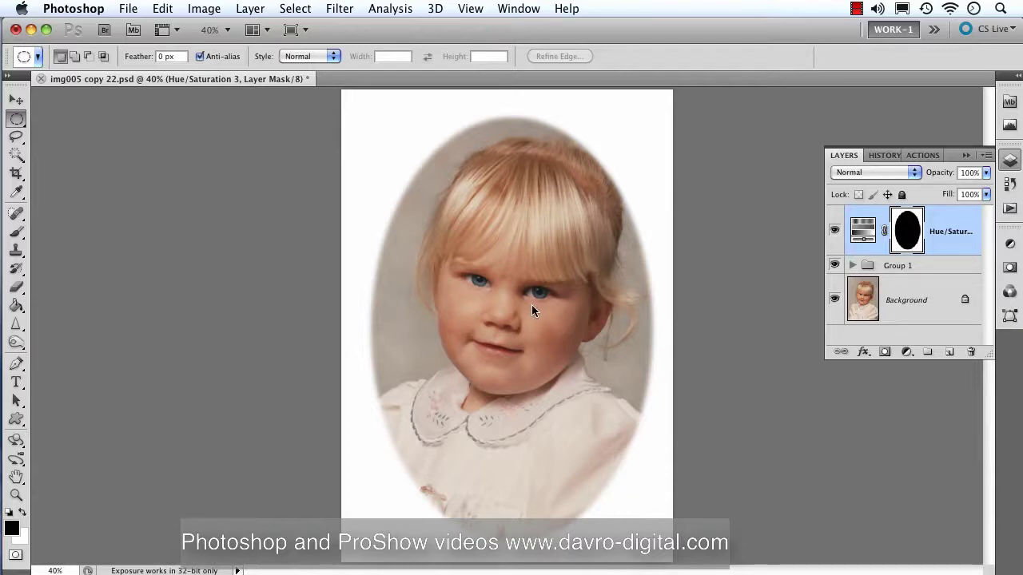
Shift the oval mask slightly left and resize it with Free Transform corner handles
key("v")
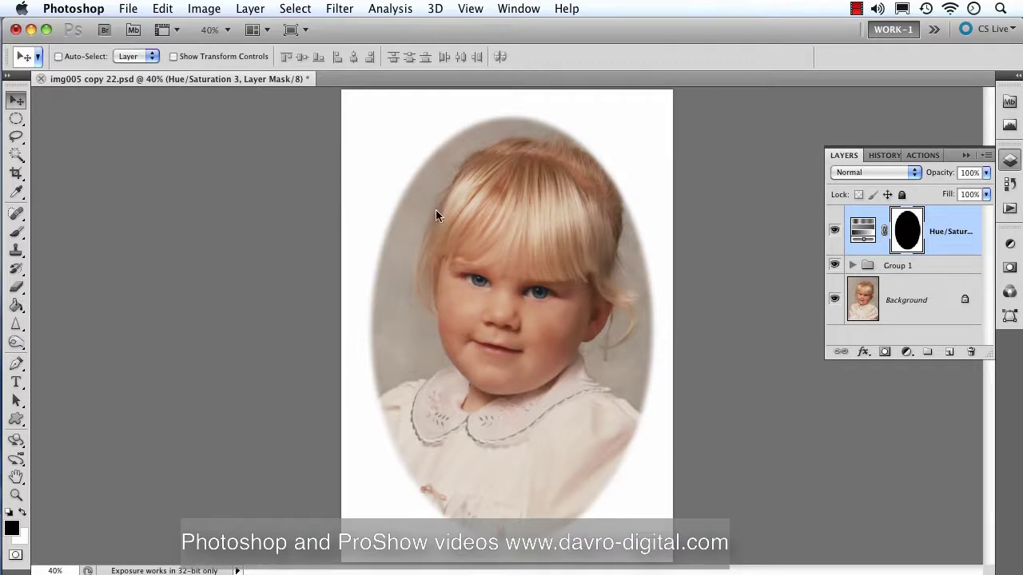
mouse_move(469, 236)
left_mouse_down()
mouse_move(445, 240)
mouse_move(470, 230)
left_mouse_up()
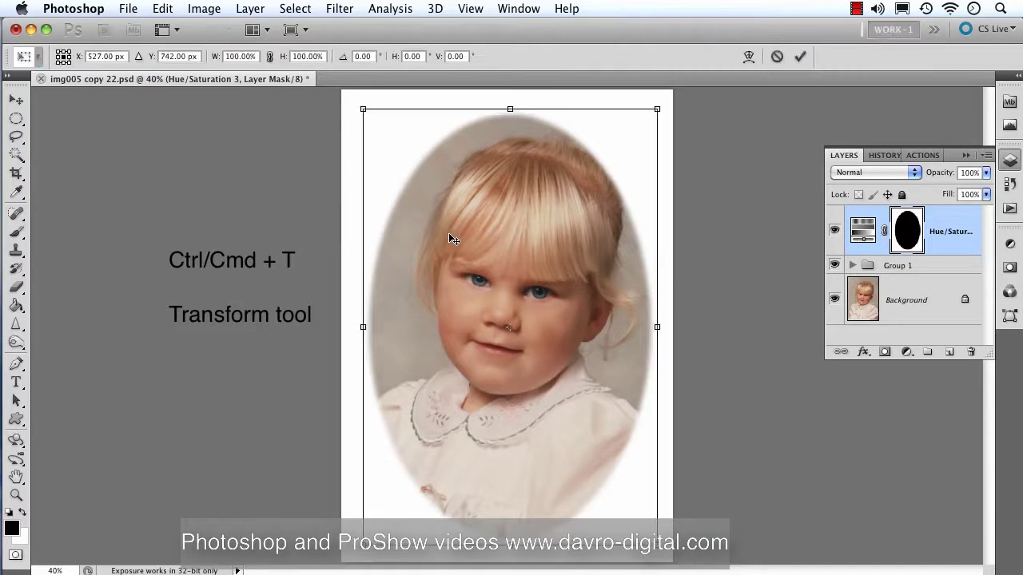
key("ctrl+t")
left_click_drag(364, 111, 352, 99)
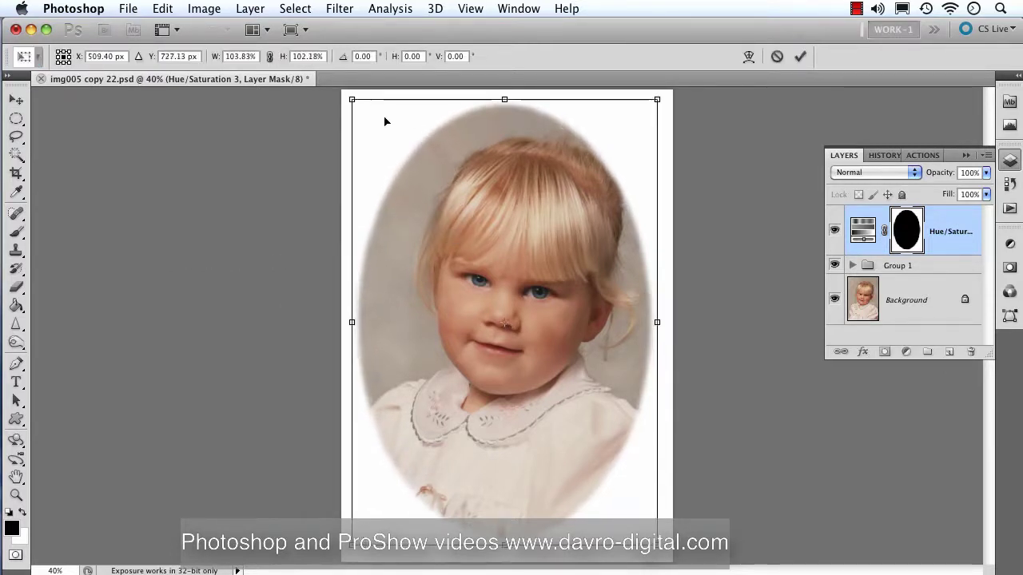
left_click_drag(657, 545, 663, 373)
Commit the oval resize and set Hue/Saturation Lightness to -100 to check the edge
left_click_drag(578, 320, 575, 371)
key("Return")
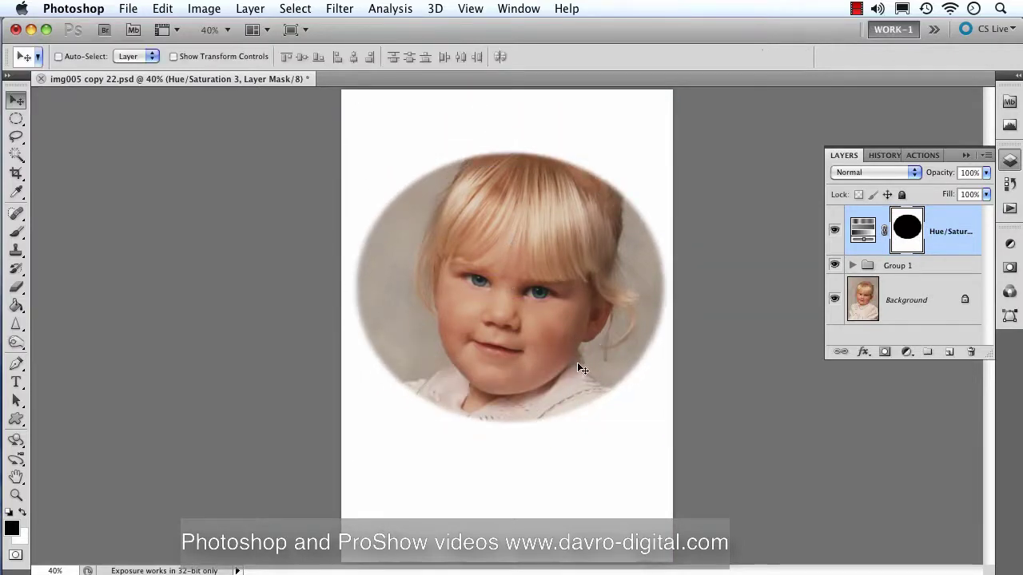
double_click(862, 230)
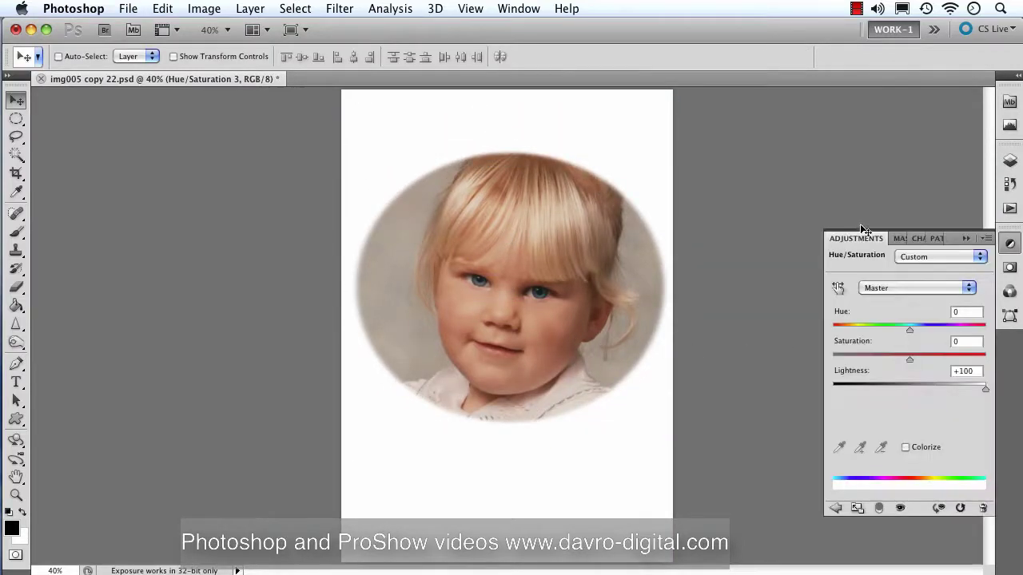
left_click(834, 386)
left_click_drag(834, 385, 831, 385)
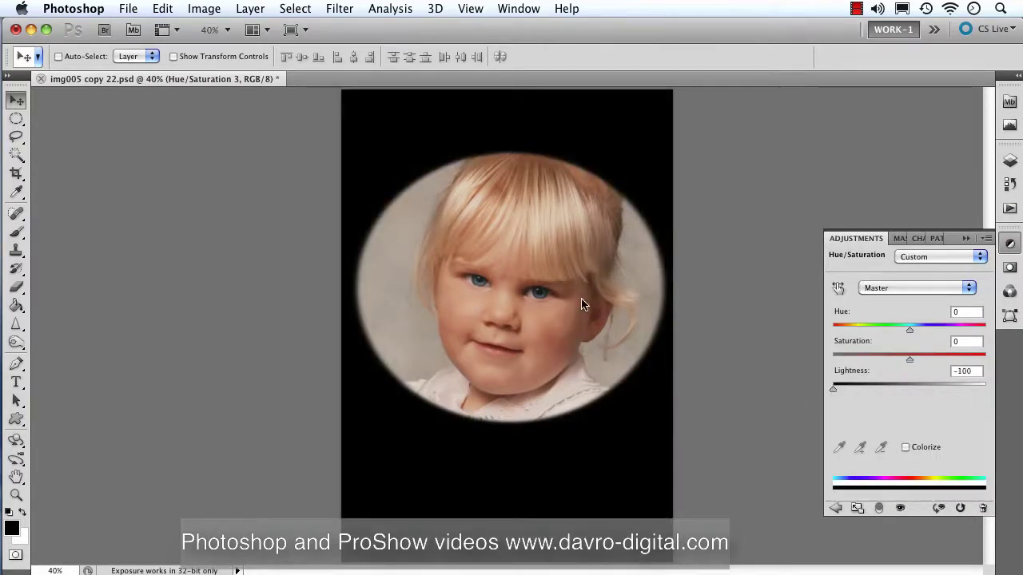
Nudge the oval vignette higher and restore Lightness to +100
mouse_move(561, 291)
left_mouse_down()
mouse_move(560, 307)
mouse_move(571, 258)
mouse_move(562, 346)
mouse_move(576, 274)
mouse_move(573, 294)
mouse_move(568, 284)
left_mouse_up()
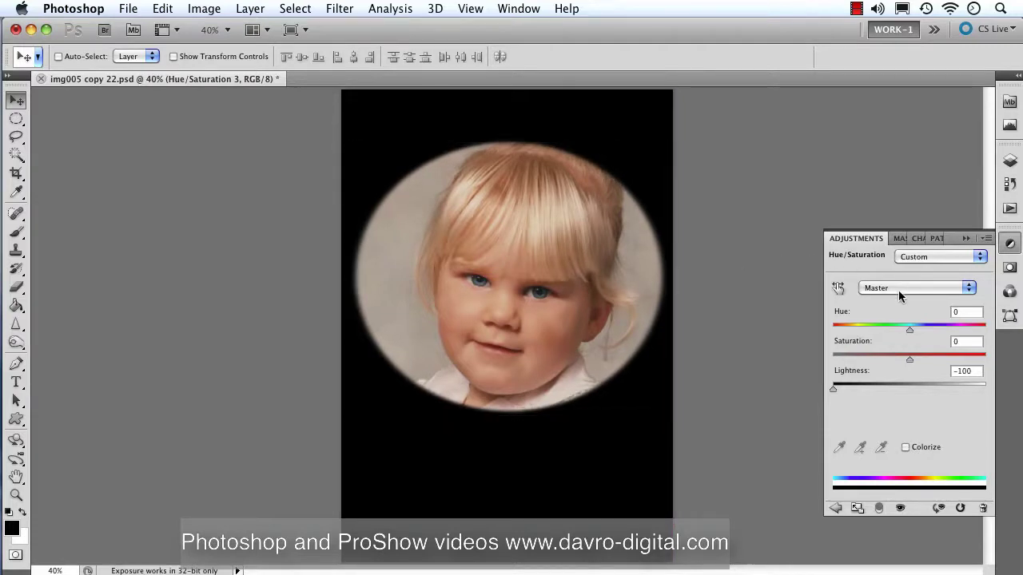
left_click_drag(971, 385, 991, 385)
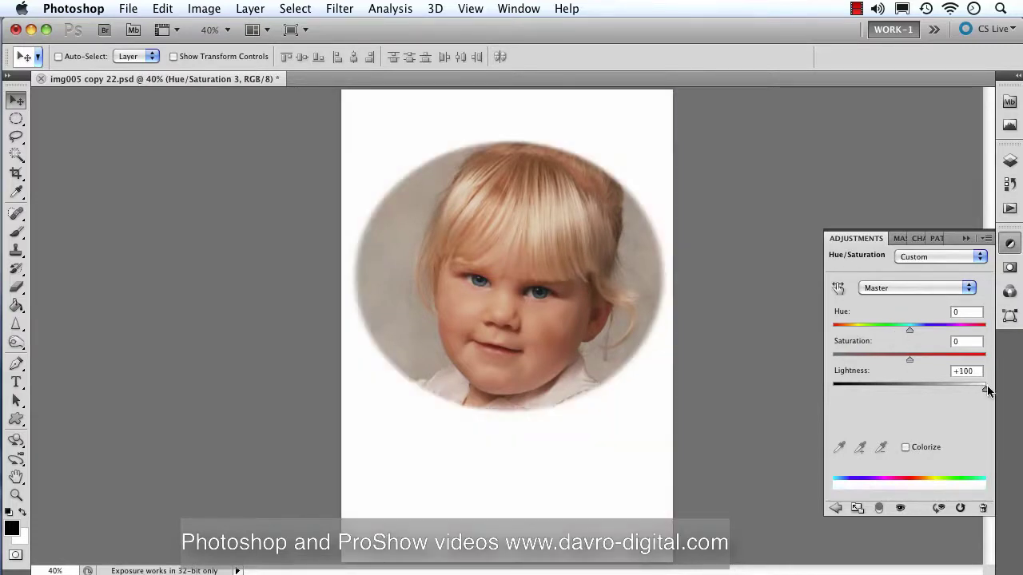
left_click(1007, 163)
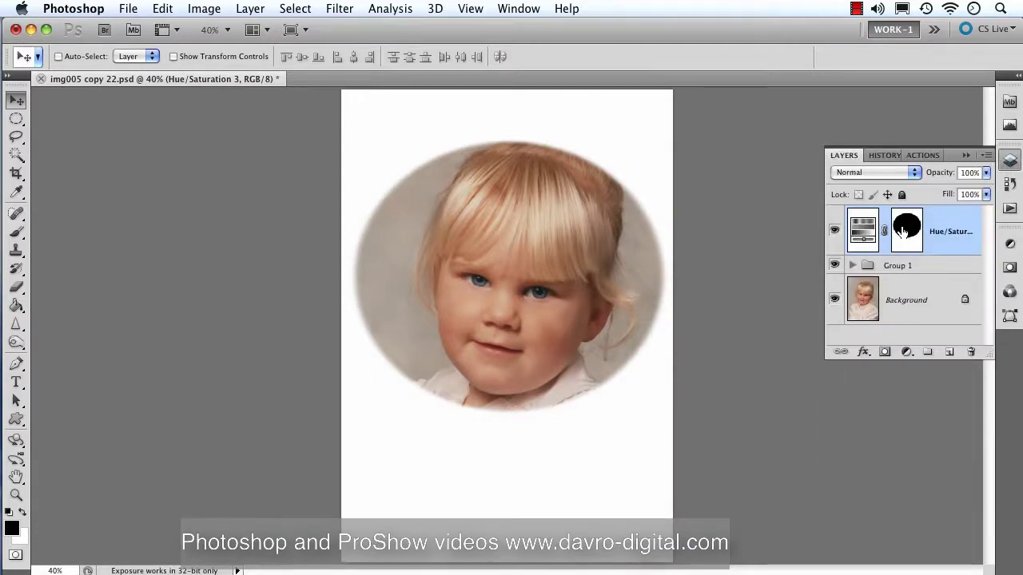
Transform the oval mask to 97.75% width and 161.80% height, covering hair to collar
key("super+t")
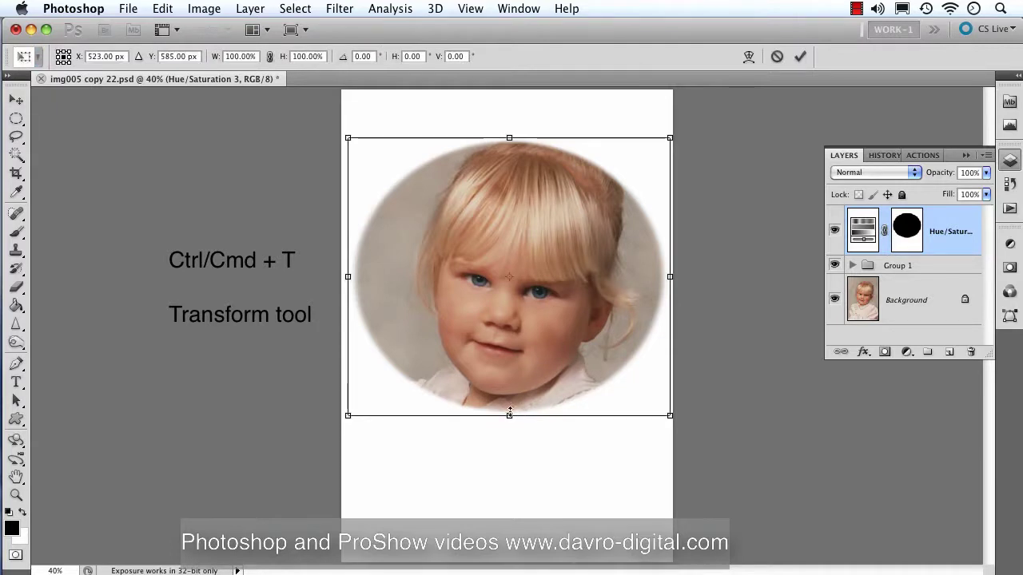
left_click_drag(509, 415, 509, 549)
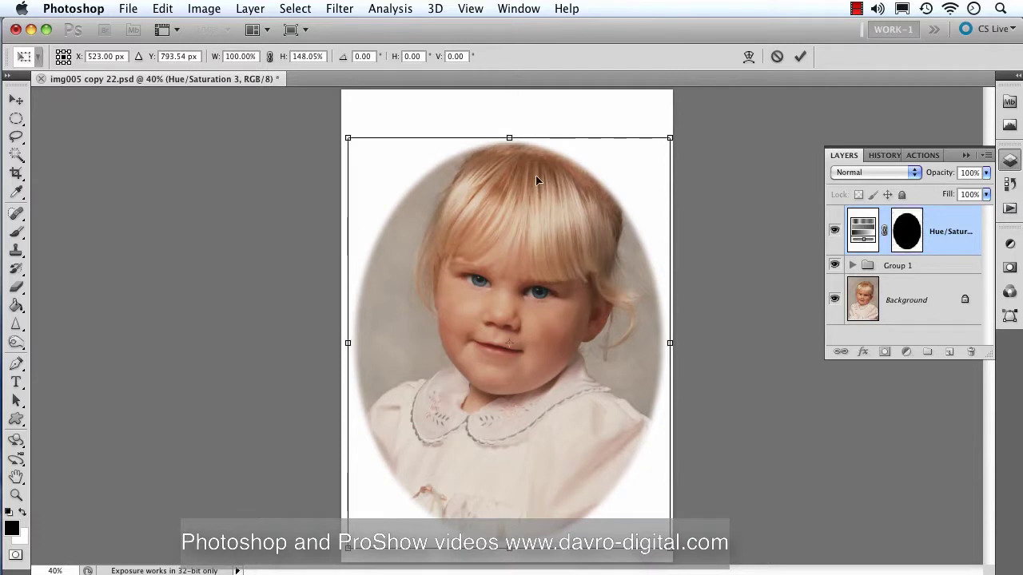
left_click_drag(509, 139, 510, 100)
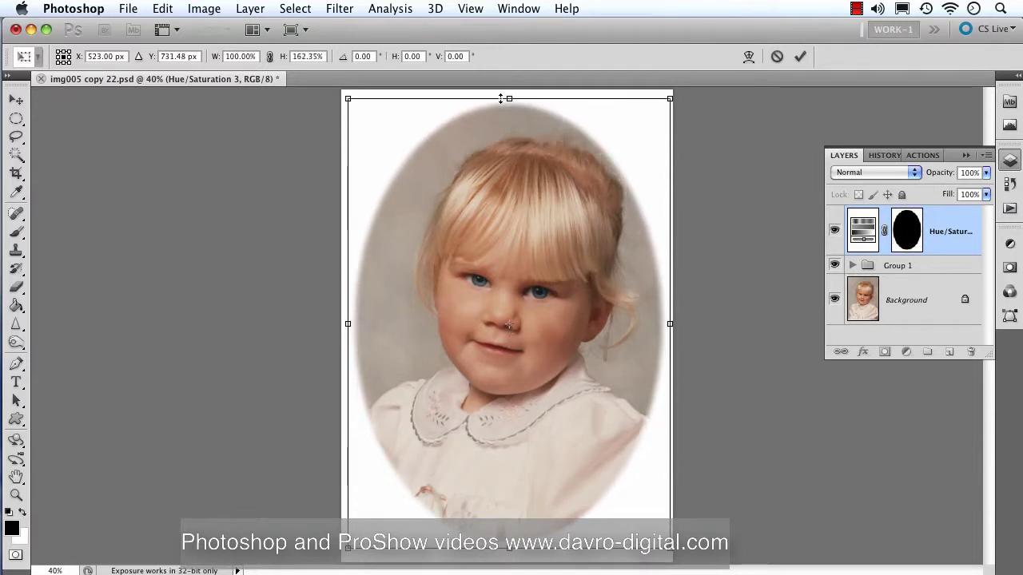
left_click_drag(348, 324, 355, 325)
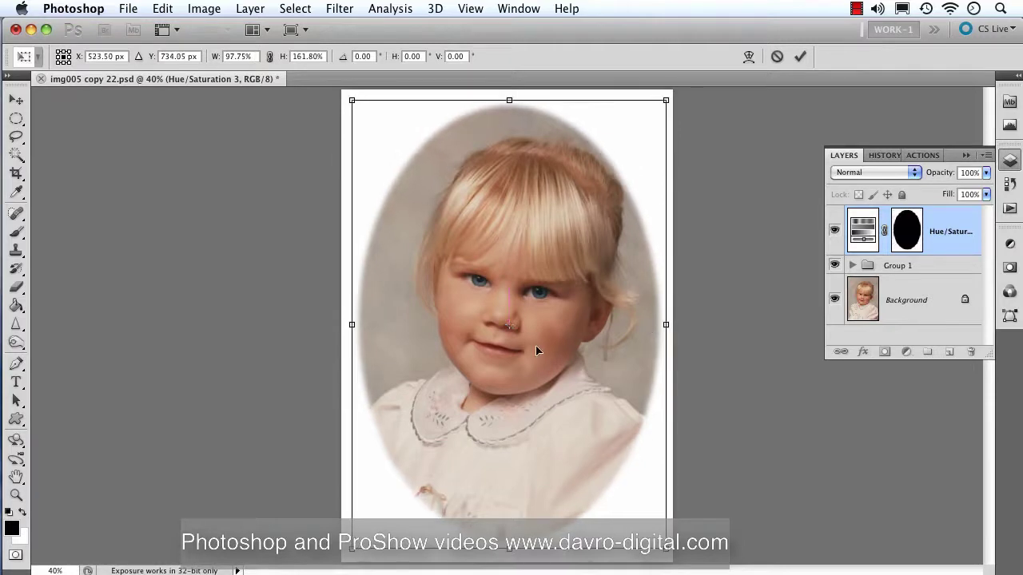
left_click_drag(530, 354, 525, 356)
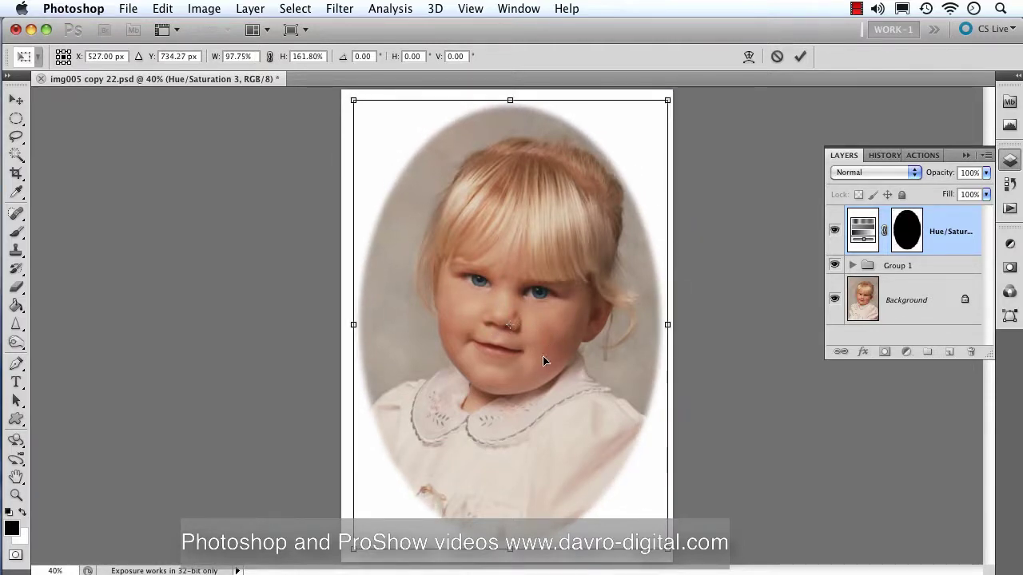
key("Return")
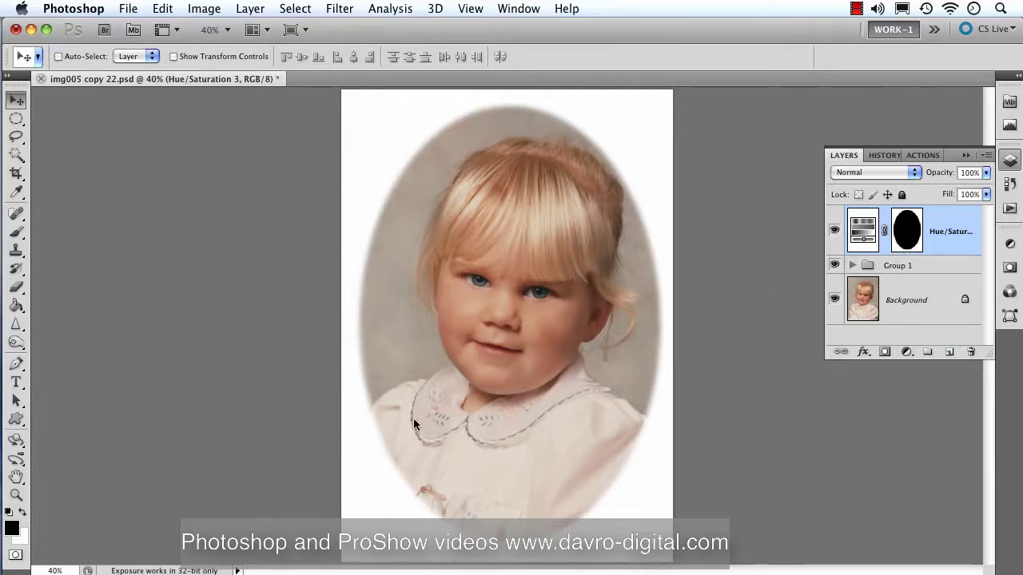
Toggle the Hue/Saturation layer off and on to compare, then select the Brush tool
left_click(834, 230)
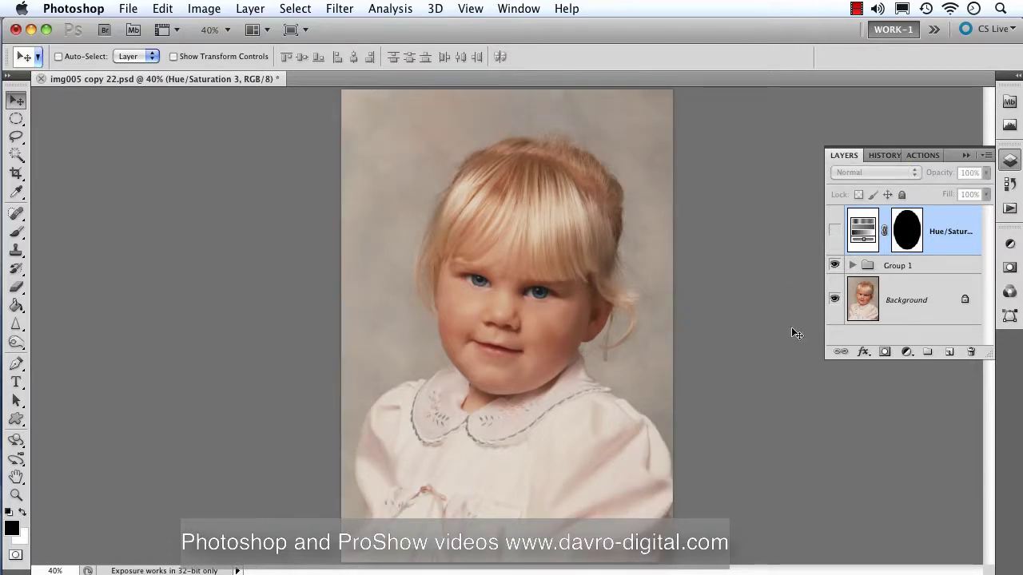
left_click(832, 230)
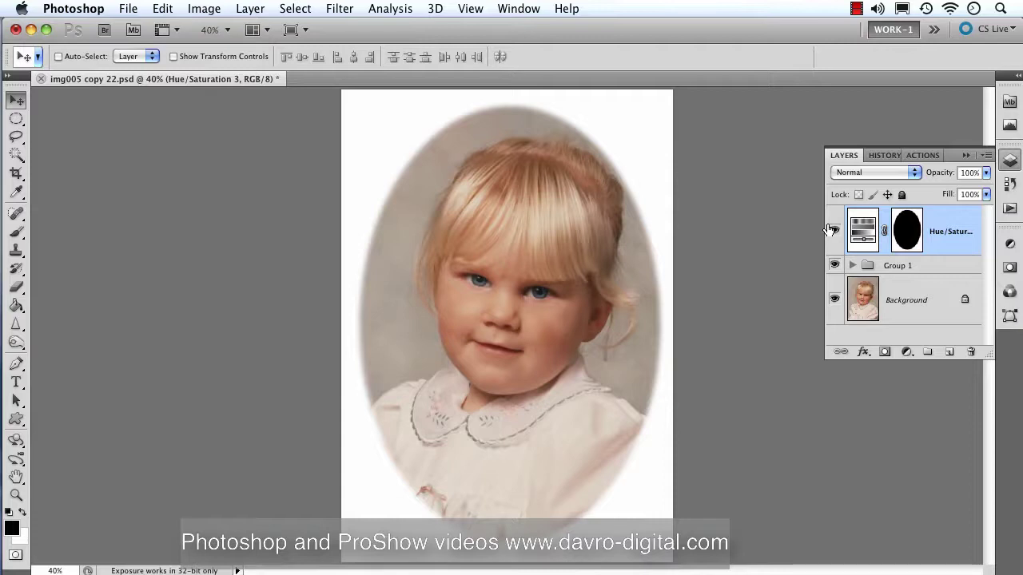
left_click(16, 232)
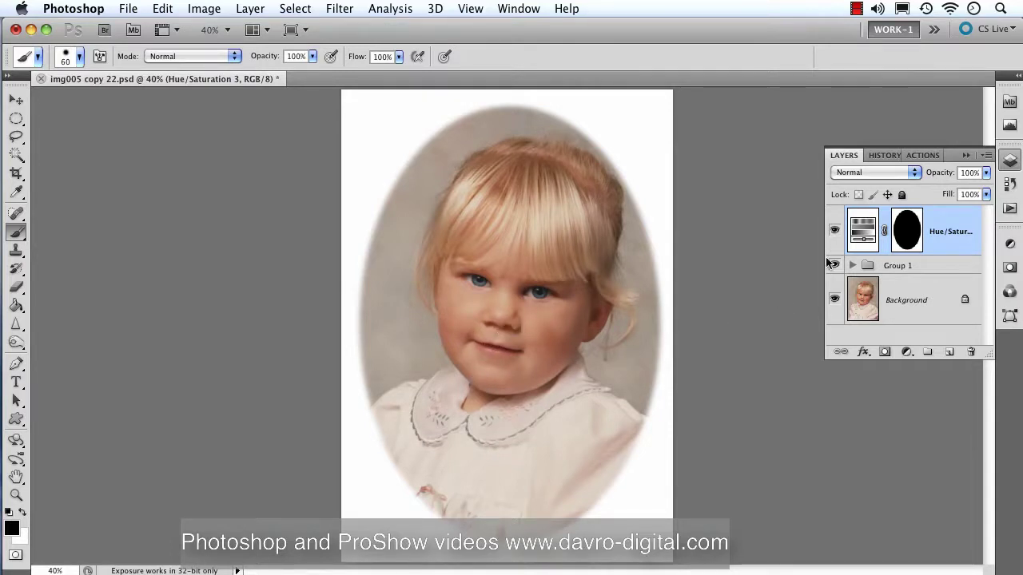
Paint black on the vignette mask with an enlarged brush to reveal the shoulders and lower dress
left_click(904, 238)
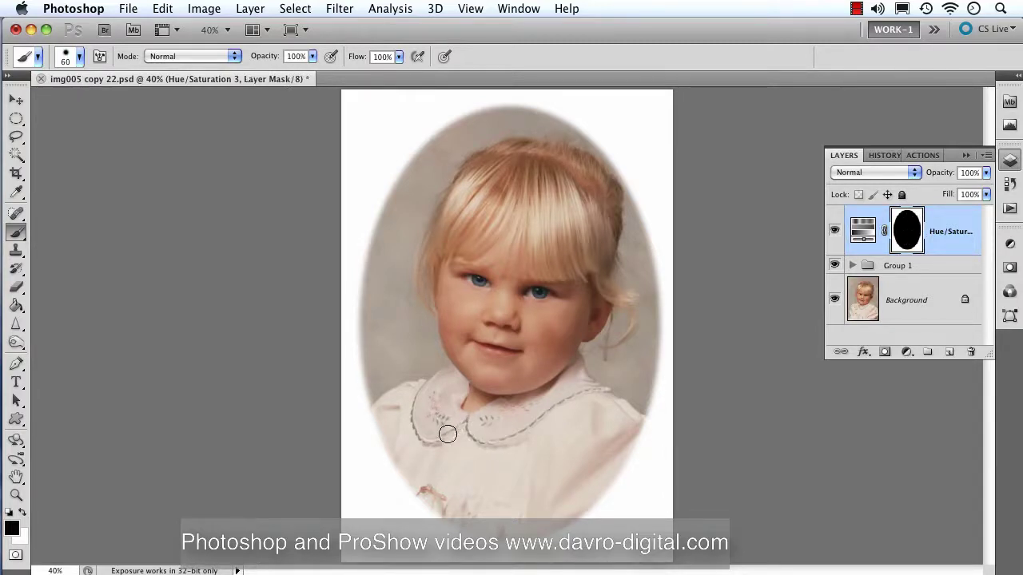
key("bracketright")
key("bracketright")
key("bracketright")
key("bracketright")
mouse_move(397, 457)
left_mouse_down()
mouse_move(378, 439)
mouse_move(383, 422)
mouse_move(379, 446)
mouse_move(400, 511)
mouse_move(433, 519)
mouse_move(433, 548)
mouse_move(519, 542)
mouse_move(382, 556)
mouse_move(396, 558)
mouse_move(582, 549)
mouse_move(575, 505)
mouse_move(645, 437)
mouse_move(650, 449)
mouse_move(649, 432)
mouse_move(661, 498)
mouse_move(632, 543)
mouse_move(636, 558)
mouse_move(612, 528)
mouse_move(600, 555)
mouse_move(628, 558)
left_mouse_up()
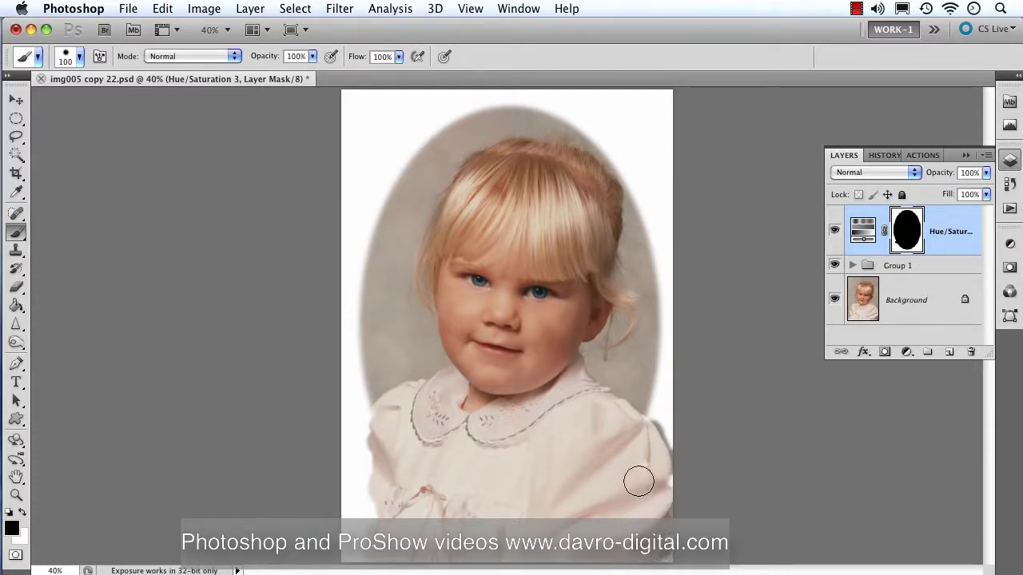
mouse_move(399, 434)
left_mouse_down()
mouse_move(369, 458)
mouse_move(360, 555)
mouse_move(380, 518)
mouse_move(467, 529)
mouse_move(419, 497)
mouse_move(382, 496)
mouse_move(458, 508)
mouse_move(477, 541)
left_mouse_up()
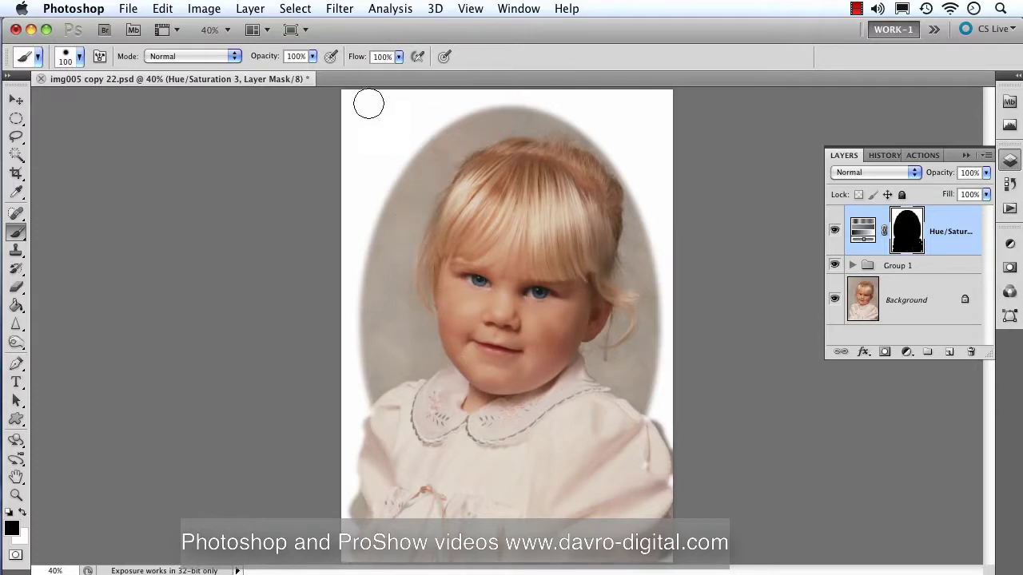
left_click(342, 9)
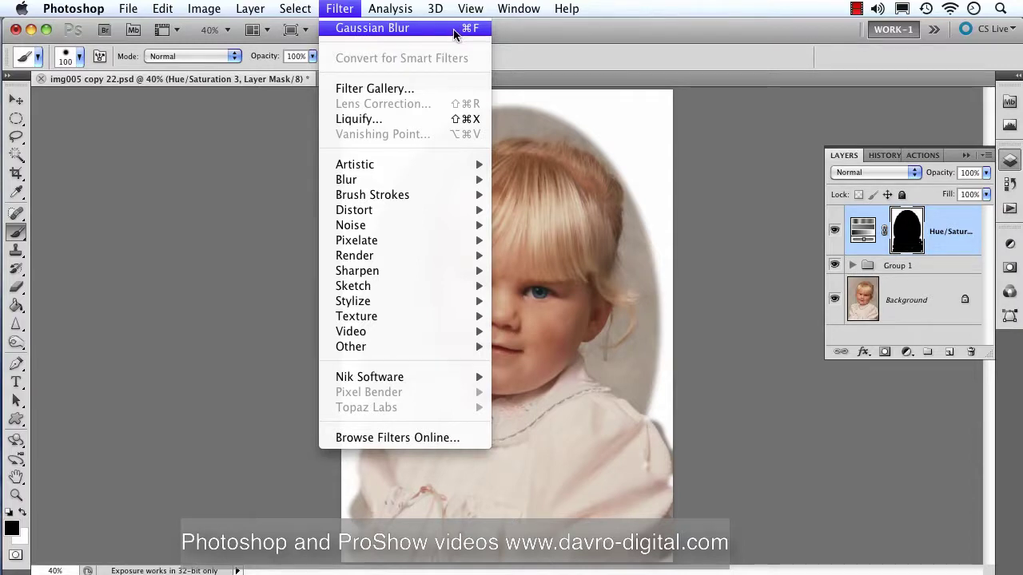
Apply a Gaussian Blur with a 53.2-pixel radius to the vignette mask
left_click(228, 144)
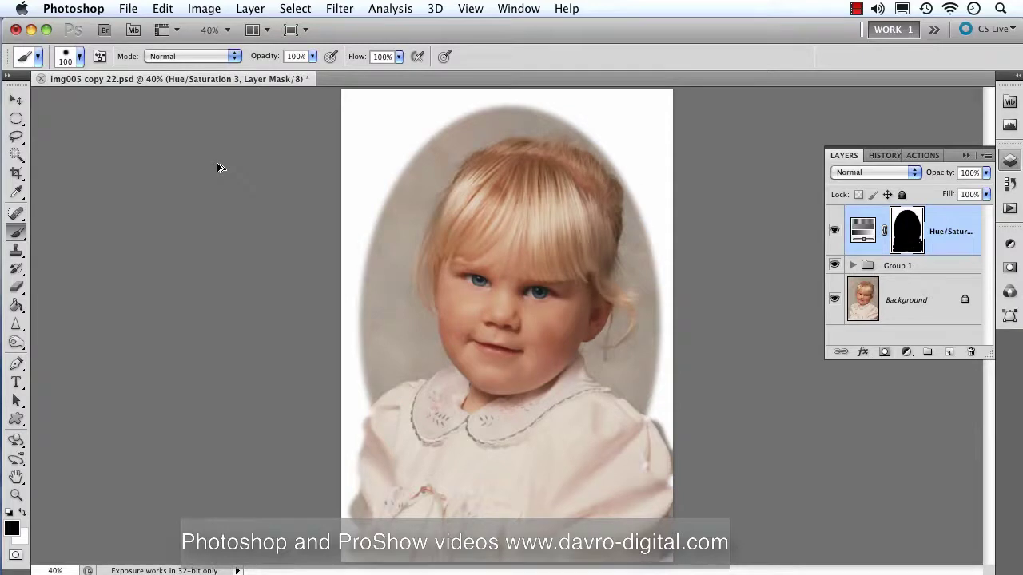
key("super+alt+f")
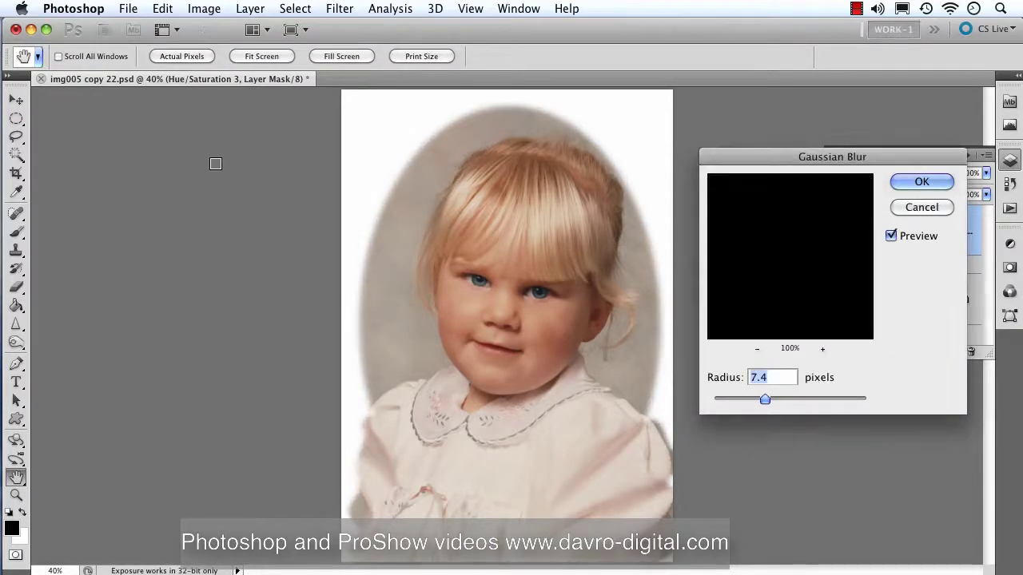
left_click(656, 297)
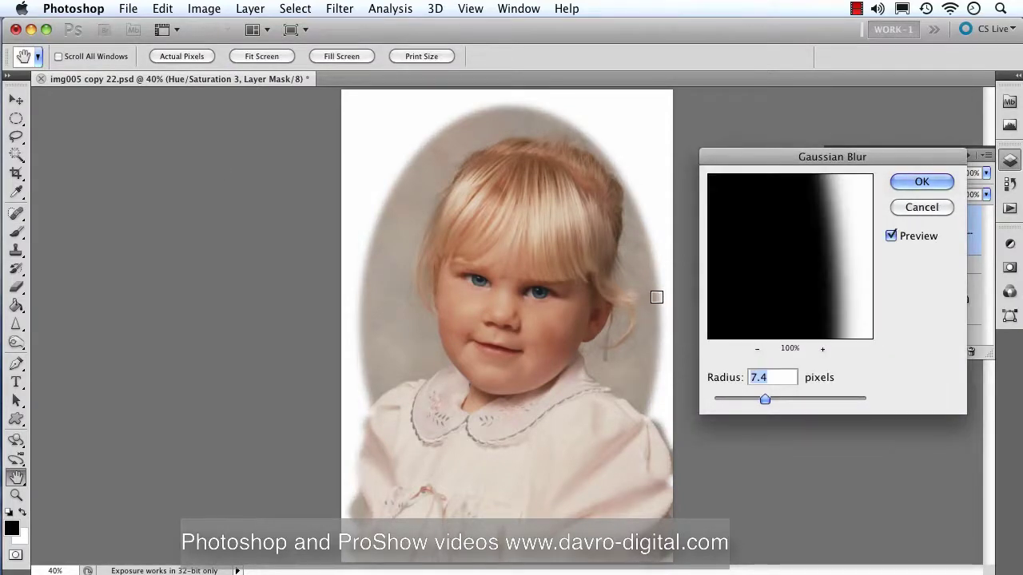
left_click_drag(765, 398, 811, 402)
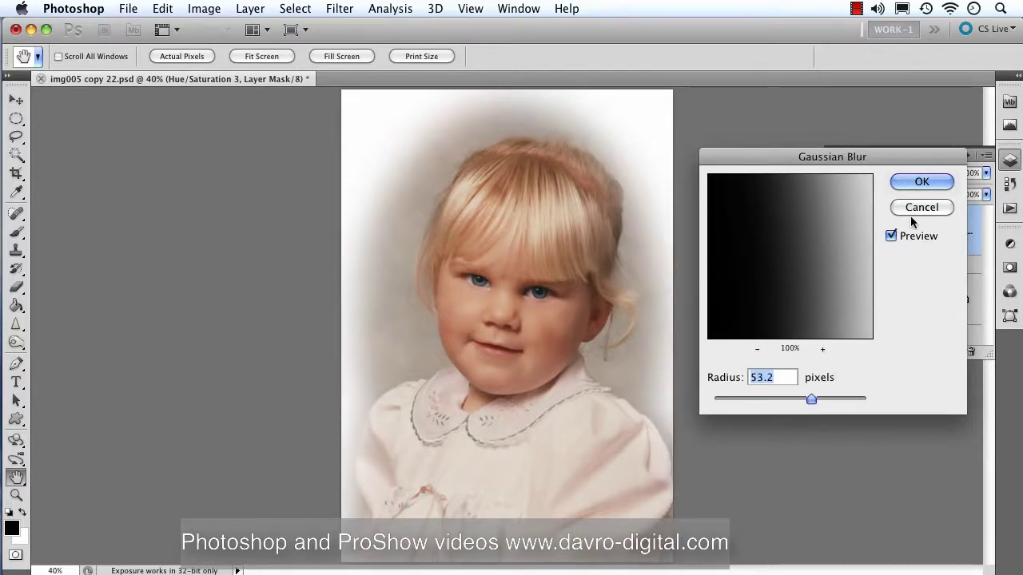
left_click(917, 182)
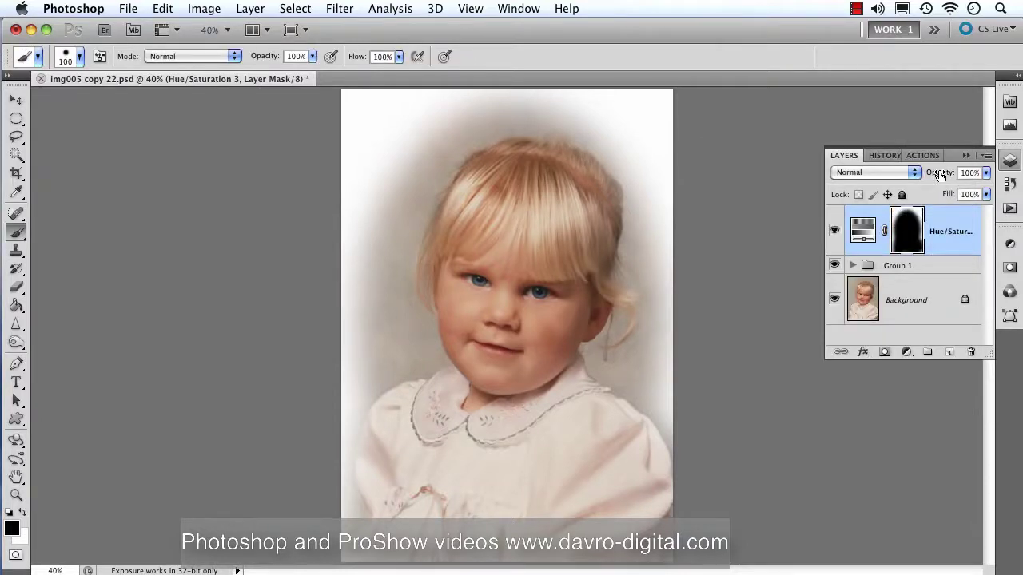
Lower the Hue/Saturation 3 vignette layer to 48% opacity and toggle its visibility to compare
mouse_move(933, 172)
left_mouse_down()
mouse_move(943, 178)
mouse_move(933, 181)
left_mouse_up()
left_click(834, 231)
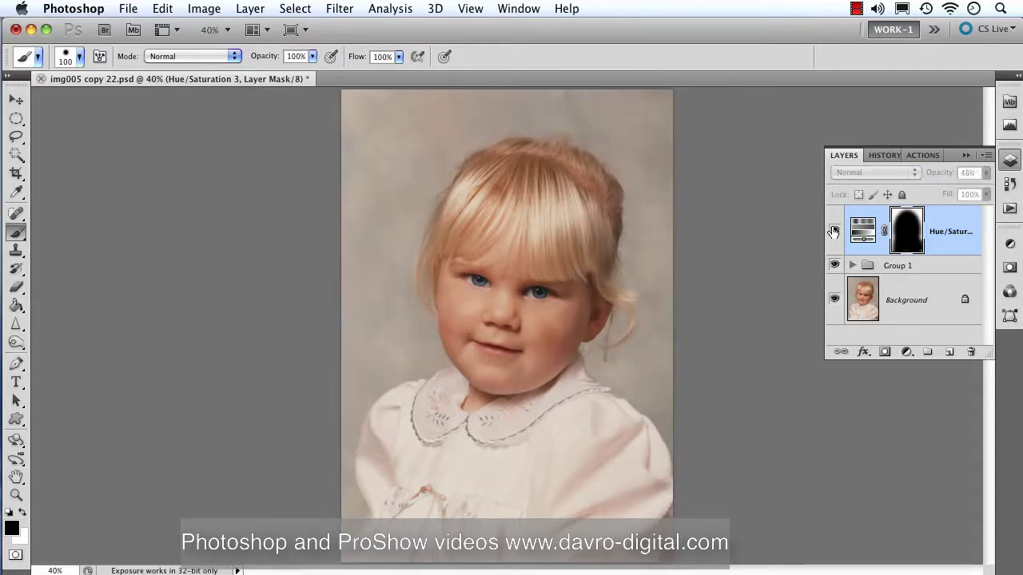
left_click(834, 231)
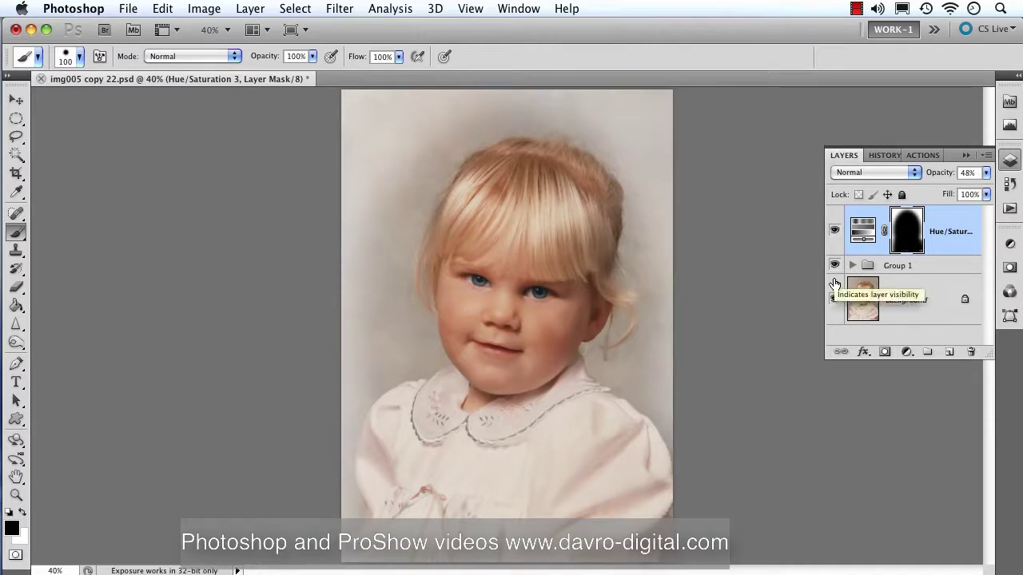